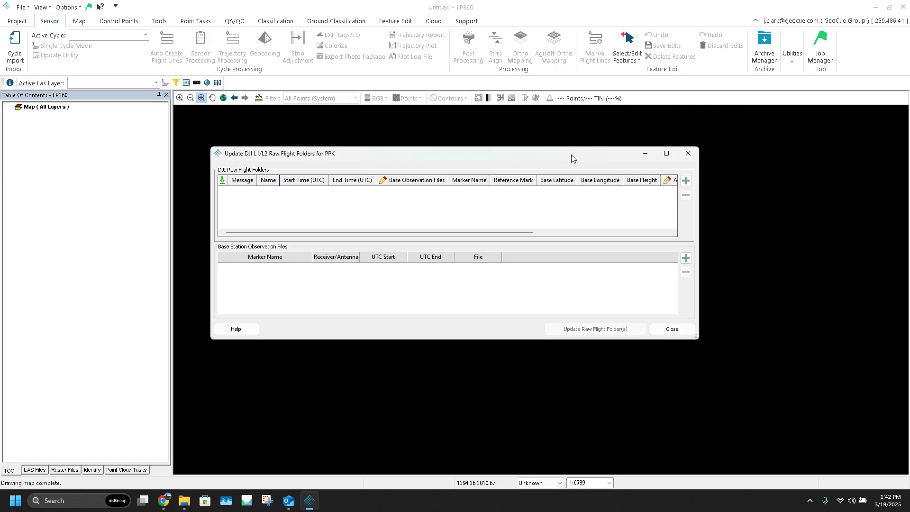
click(686, 181)
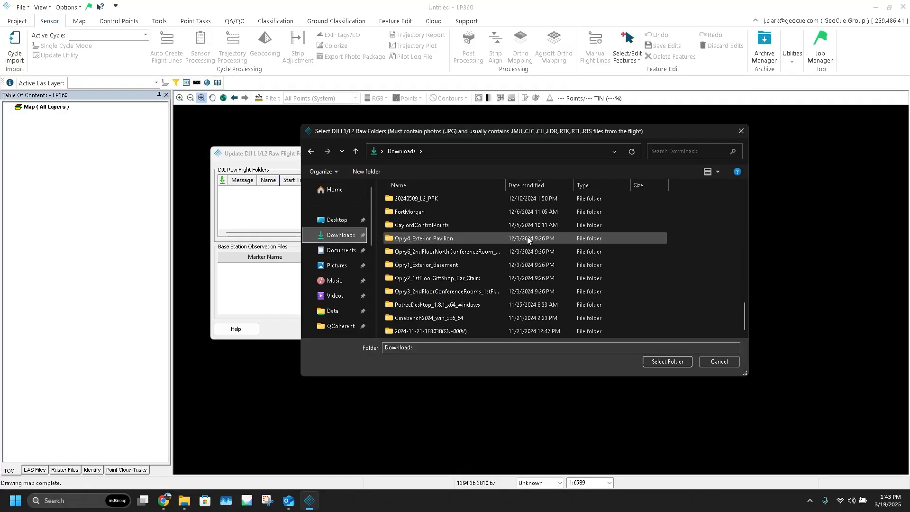
double_click(434, 199)
click(446, 217)
click(679, 361)
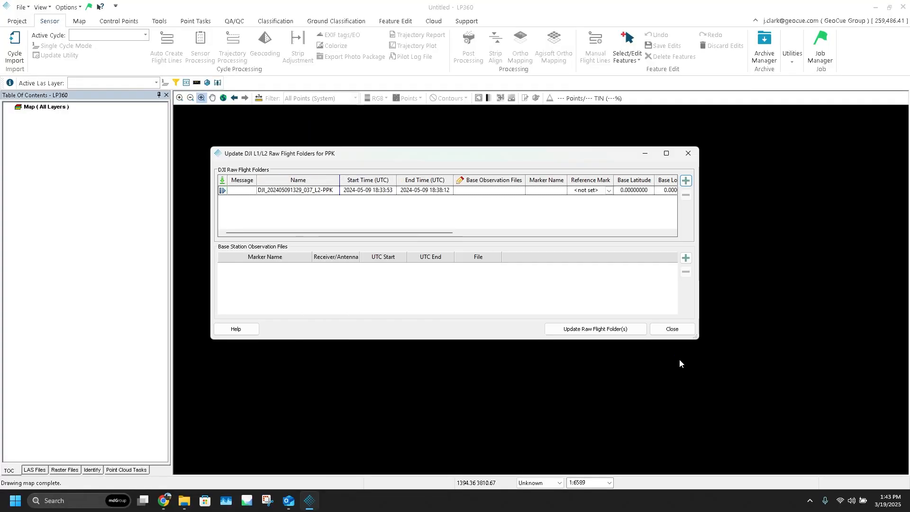
Set the flight's reference mark to GeoCue HQ.
drag(432, 233, 505, 236)
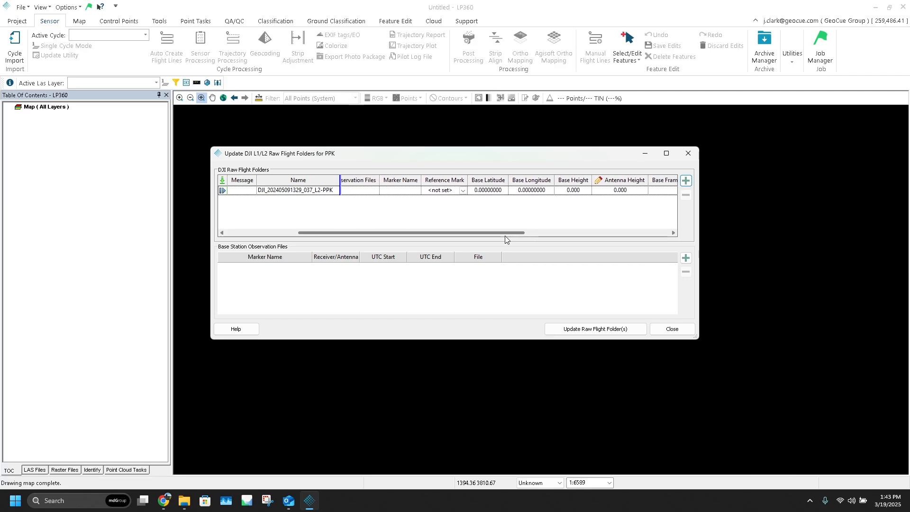
click(463, 191)
click(464, 191)
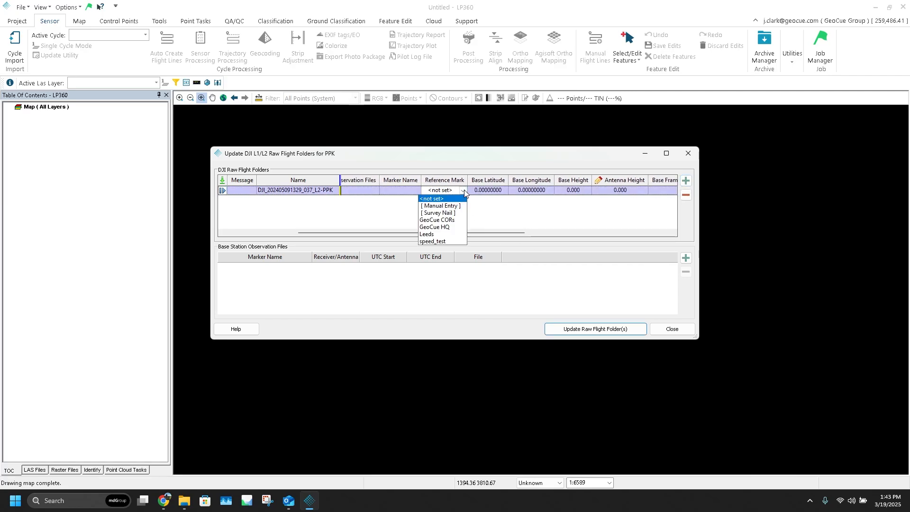
click(452, 227)
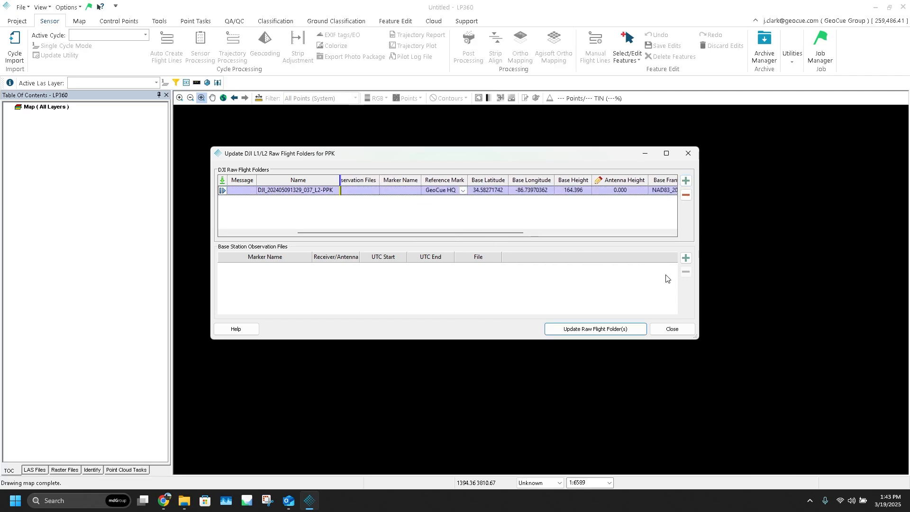
Add 2405091827.T02 from the 20240509_L2_PPK folder as the base station observation file.
click(686, 258)
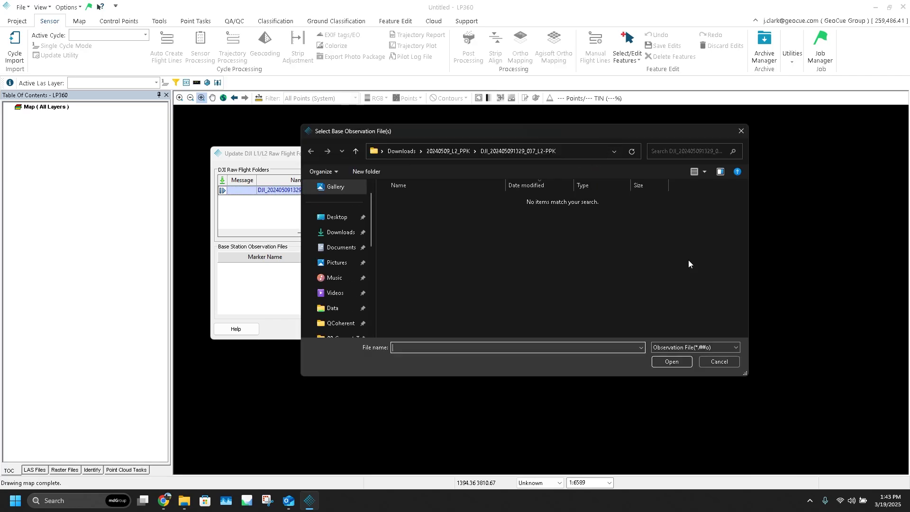
click(444, 154)
click(609, 212)
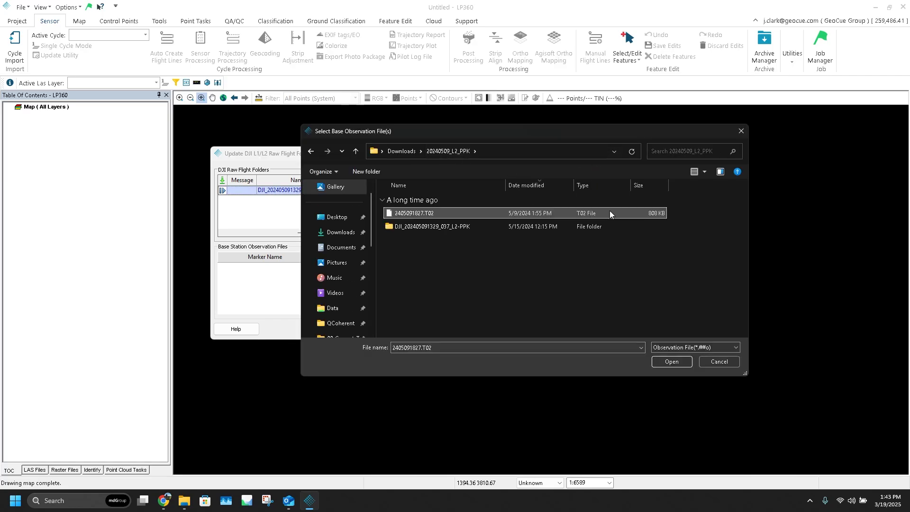
click(671, 361)
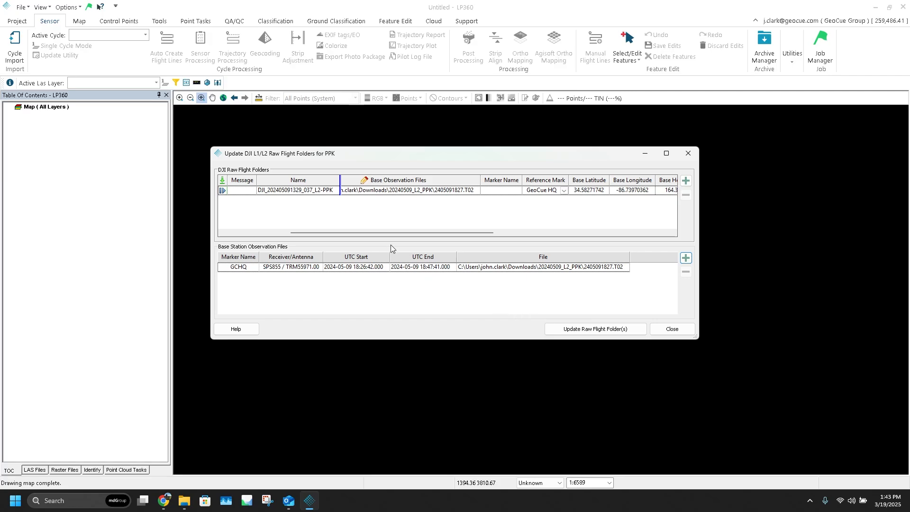
Update the raw flight folder for PPK with the assigned base data and close the dialog.
drag(397, 233, 373, 233)
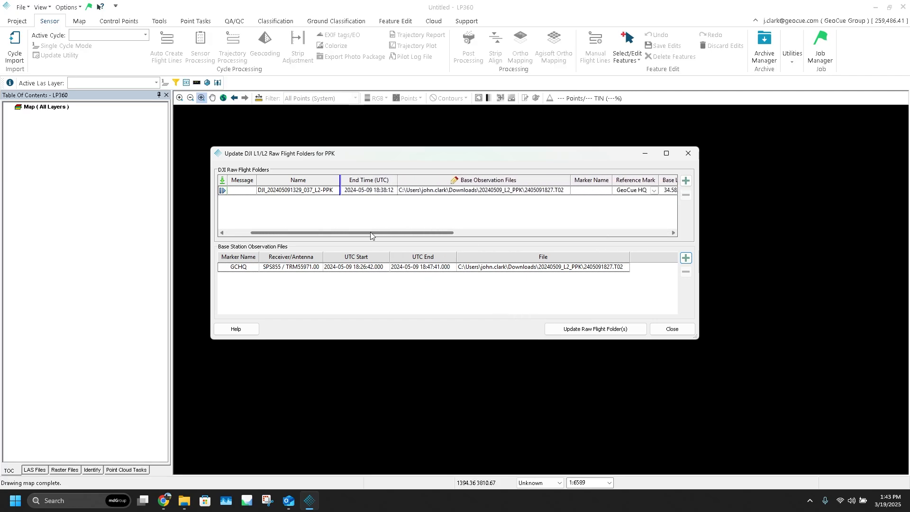
click(596, 329)
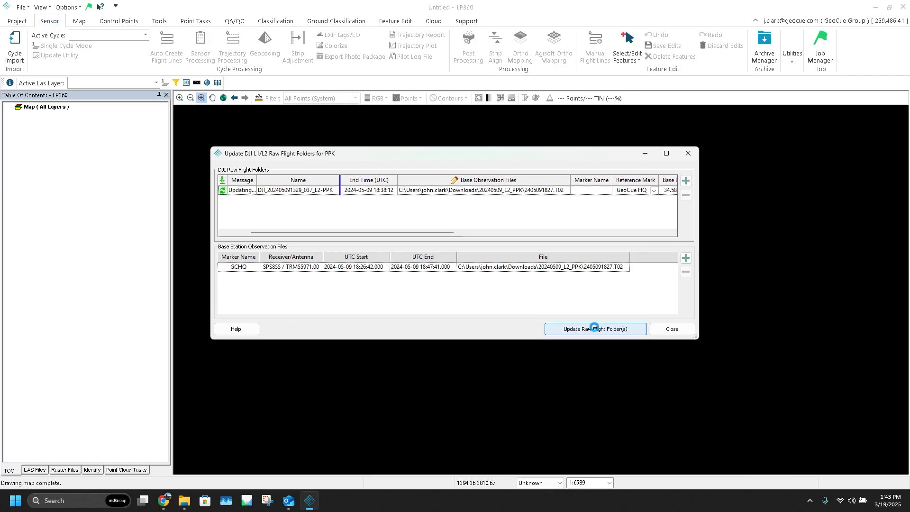
click(672, 329)
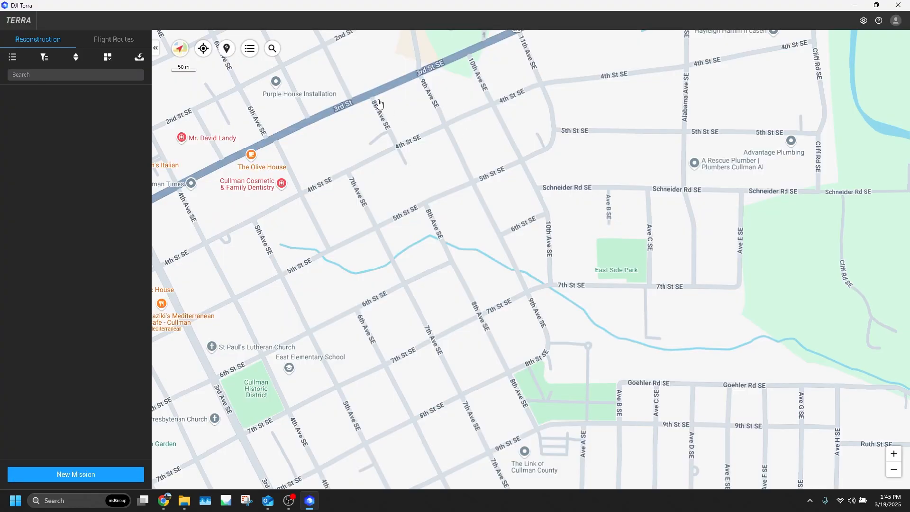
In DJI Terra, create a LiDAR Point Cloud reconstruction mission named L2_PPK.
click(100, 474)
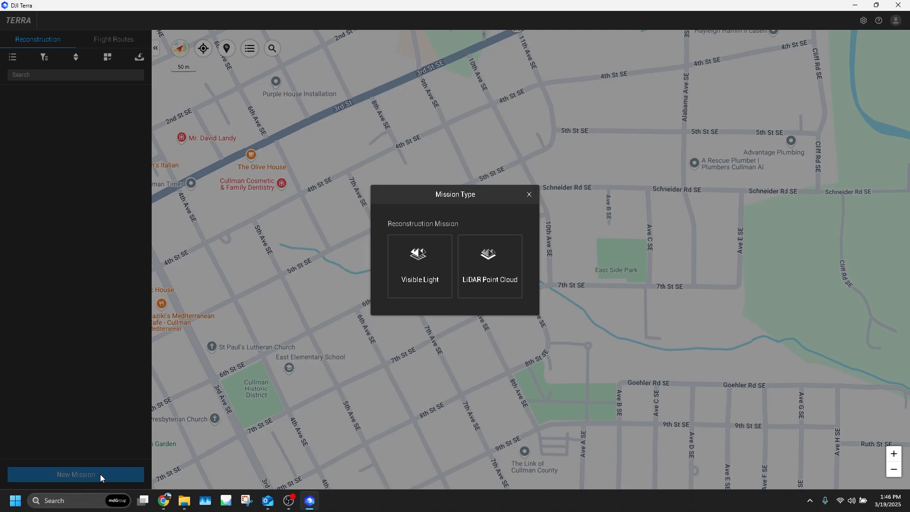
click(512, 256)
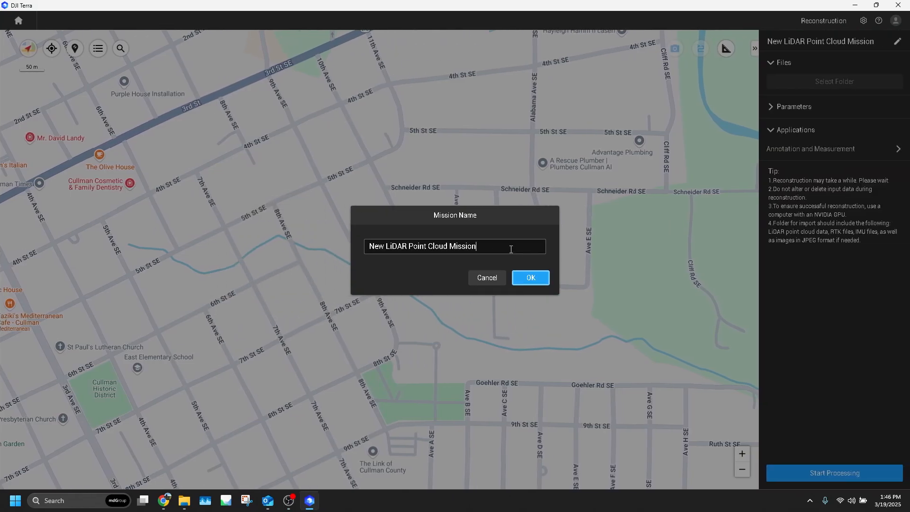
double_click(511, 250)
key(ctrl+a)
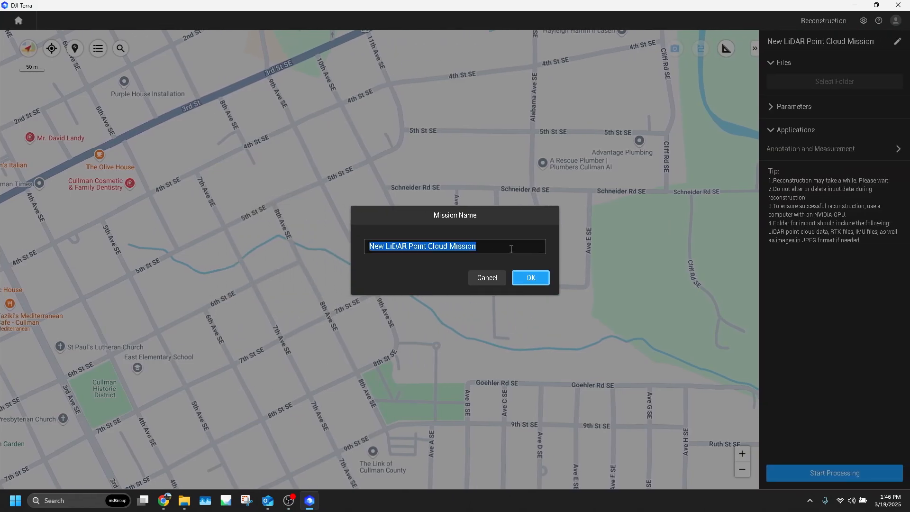
text(L2_PPK)
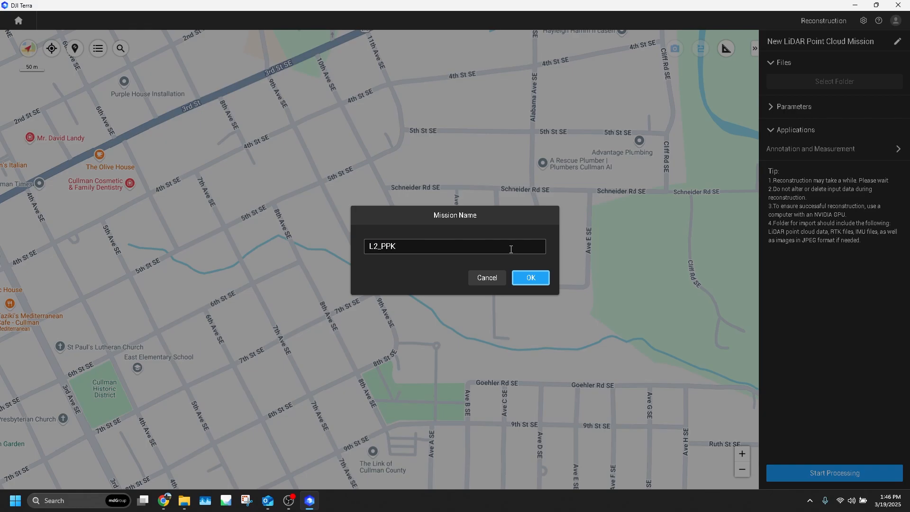
click(532, 280)
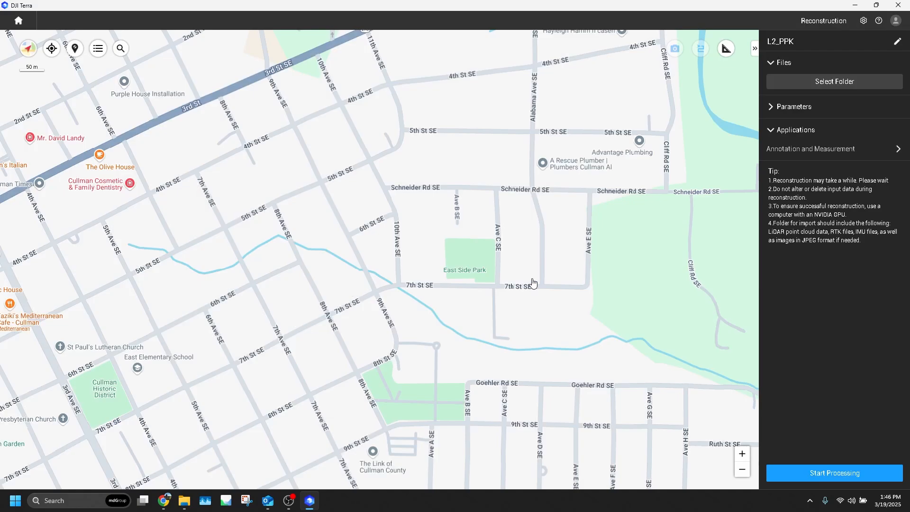
click(837, 84)
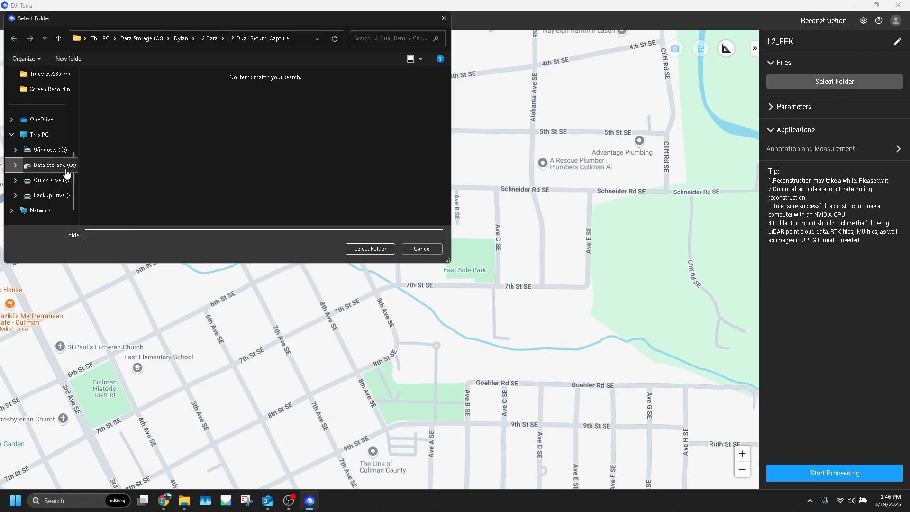
scroll(43, 178, up, 5)
scroll(43, 178, down, 5)
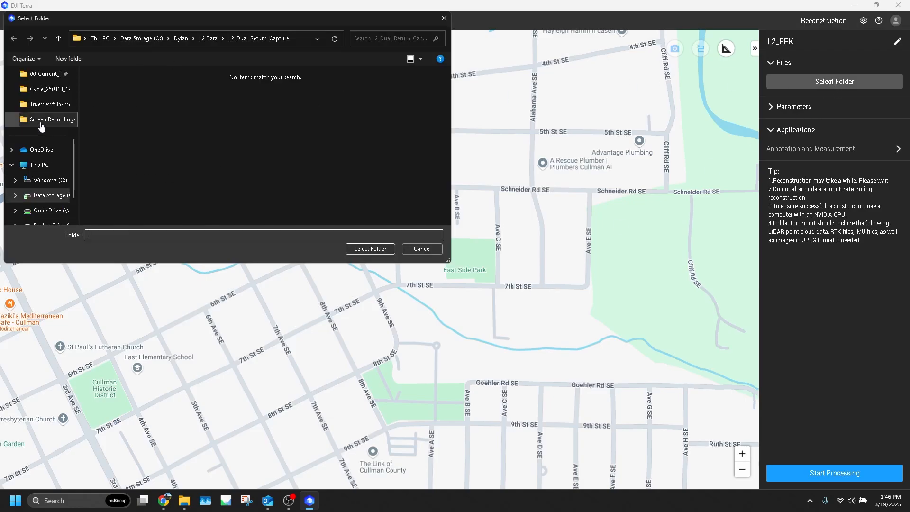
scroll(42, 142, up, 5)
click(43, 122)
scroll(212, 129, down, 10)
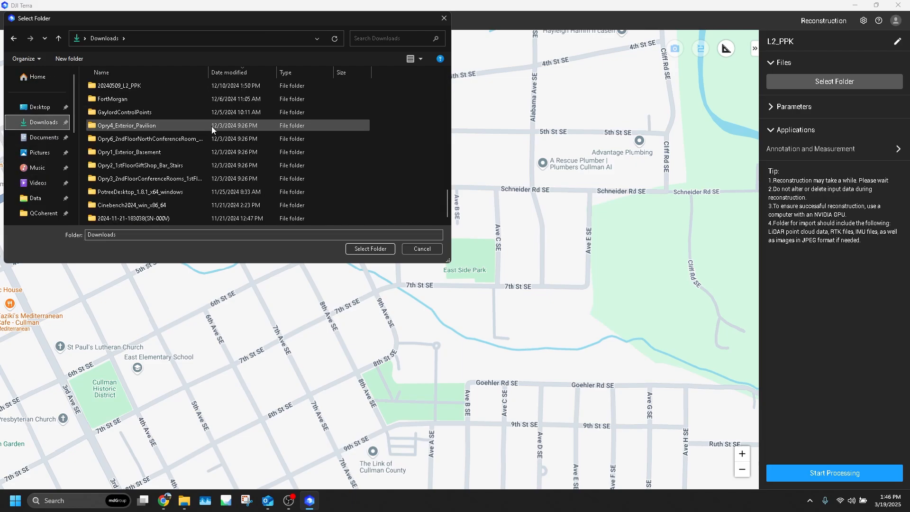
double_click(201, 85)
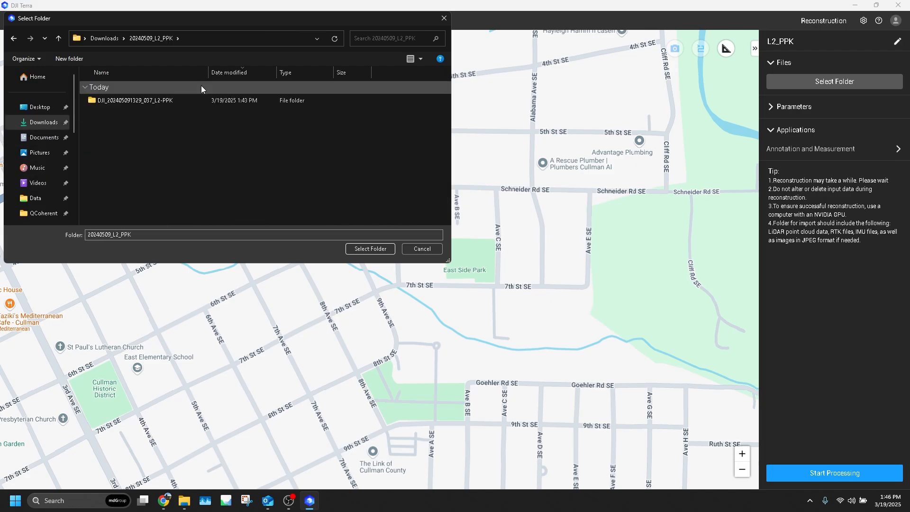
double_click(216, 100)
click(377, 248)
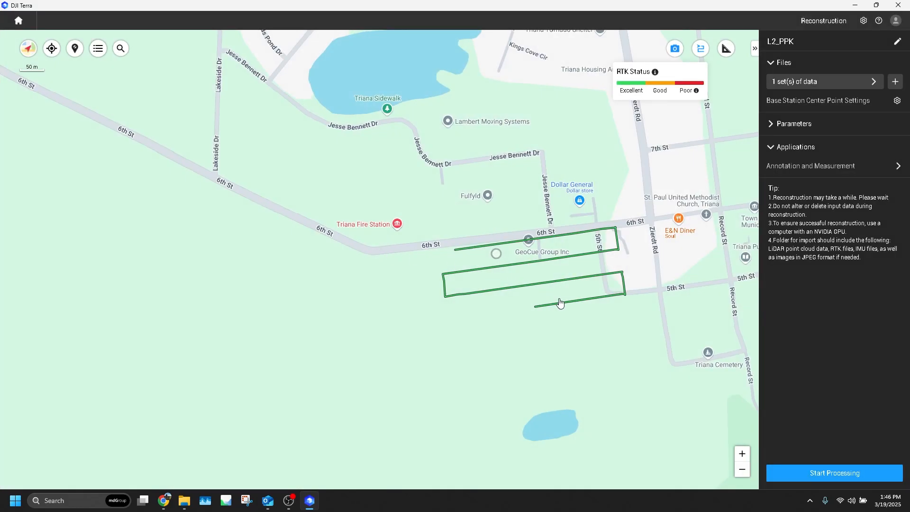
Review the imported flight lines and the base station center point coordinates of the flight folder.
drag(561, 296, 472, 318)
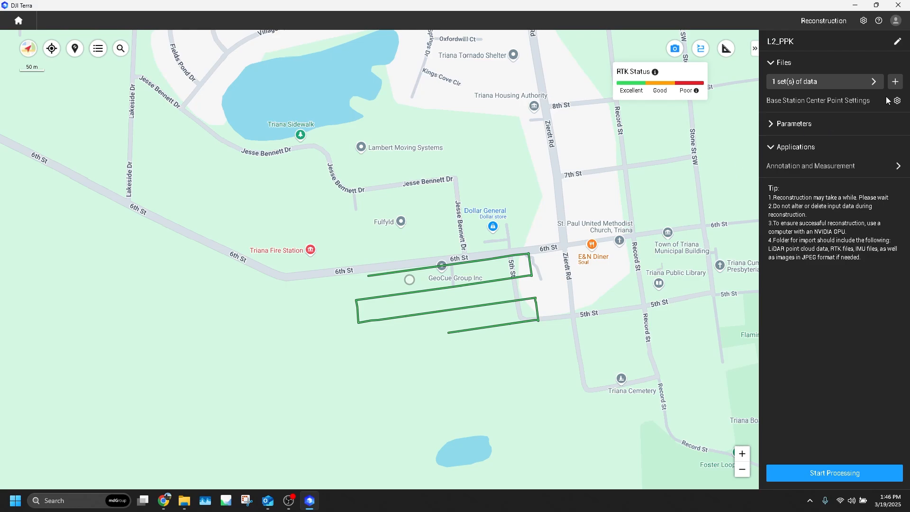
click(897, 101)
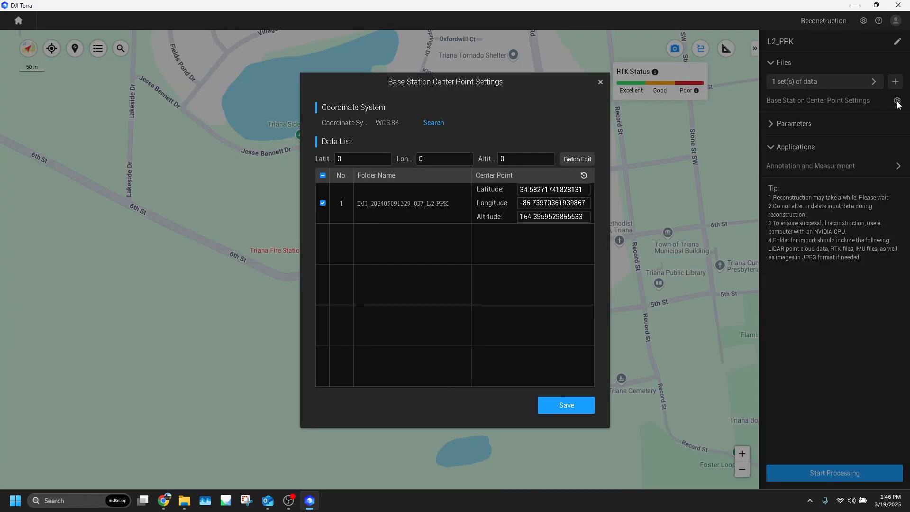
click(601, 83)
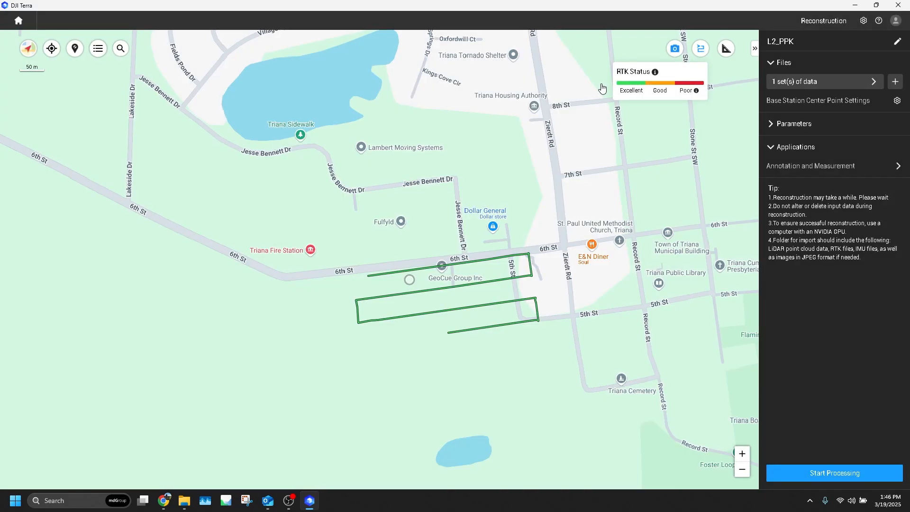
Set the output to a known coordinate system with NAD83(2011) / Alabama East as the horizontal datum.
click(796, 124)
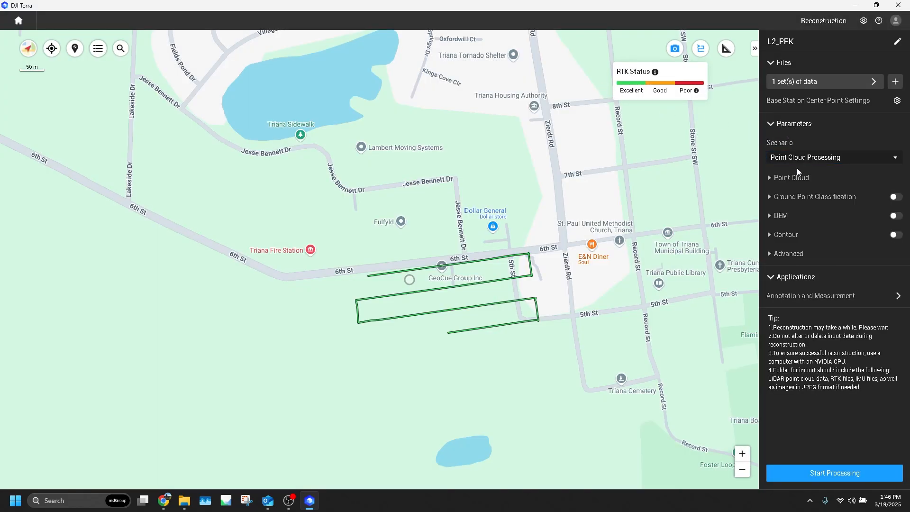
click(790, 254)
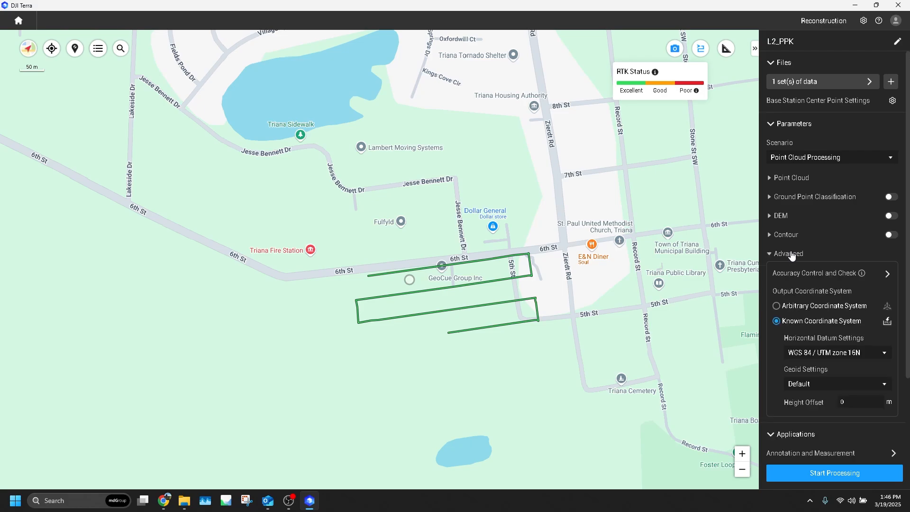
click(817, 307)
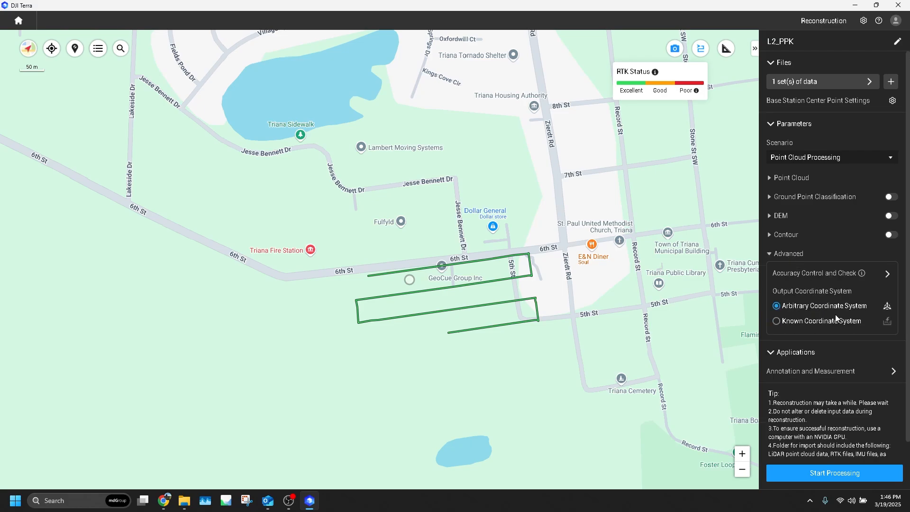
click(830, 321)
click(883, 363)
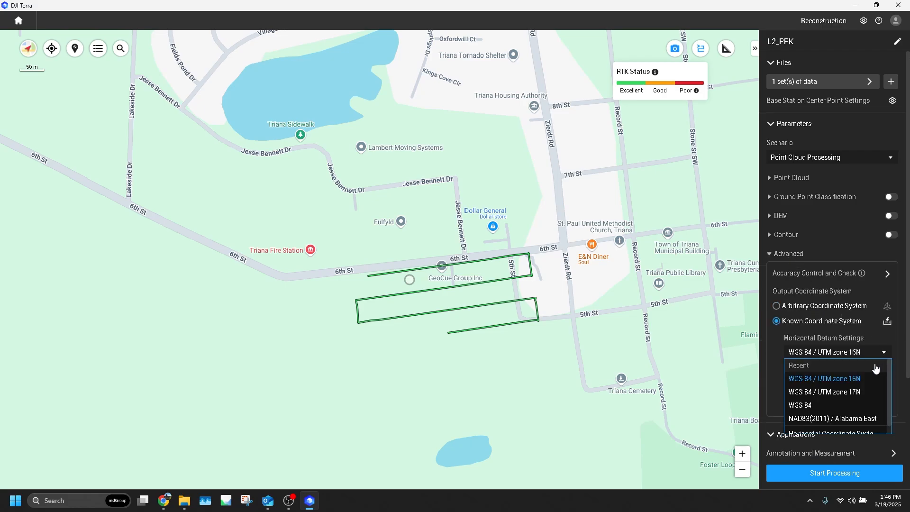
click(856, 417)
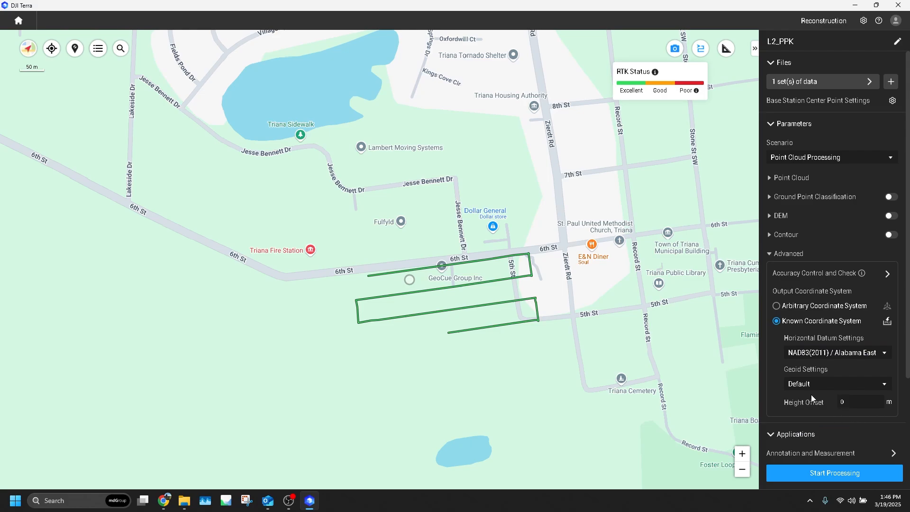
Process the L2_PPK point cloud with the listed parameters and acknowledge its completion.
scroll(817, 410, down, 3)
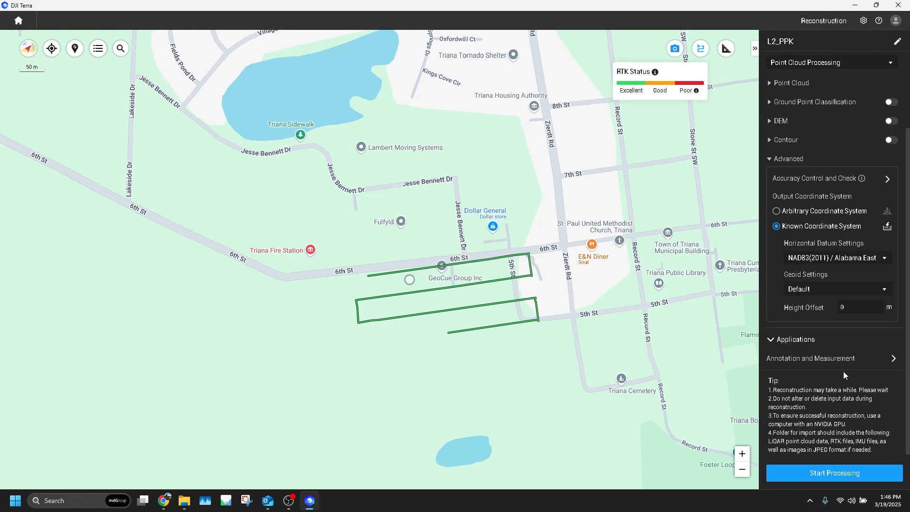
click(825, 476)
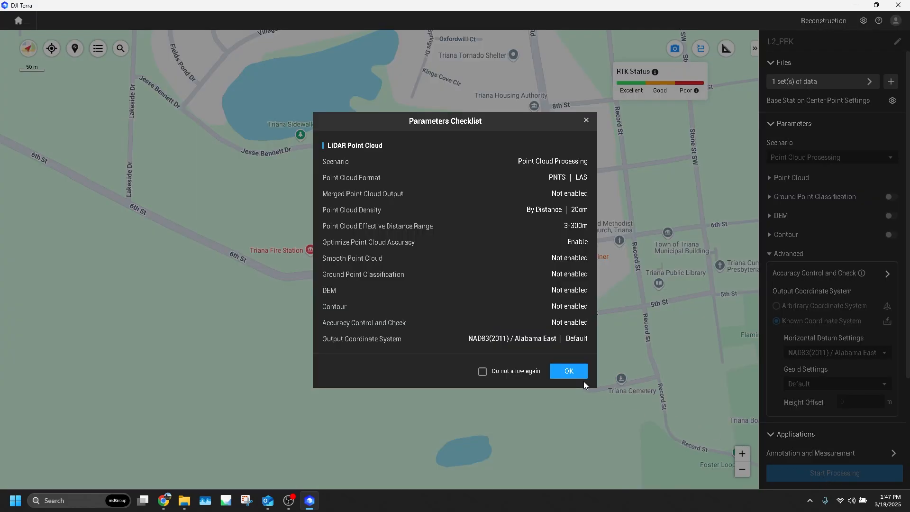
click(569, 372)
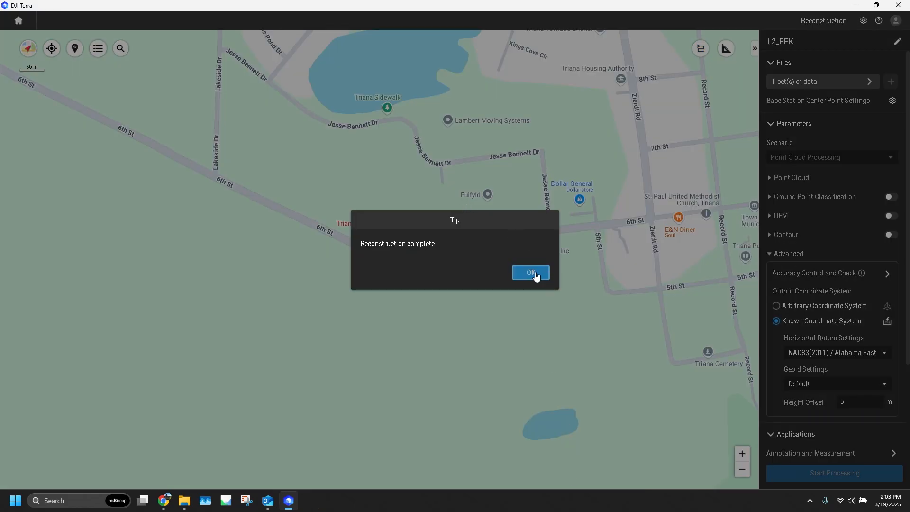
click(535, 275)
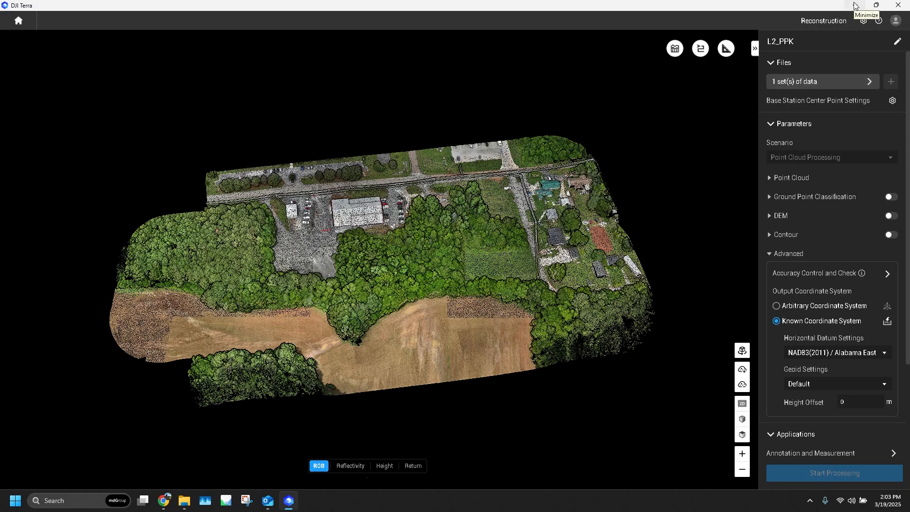
Exit DJI Terra and confirm closing the program.
click(898, 5)
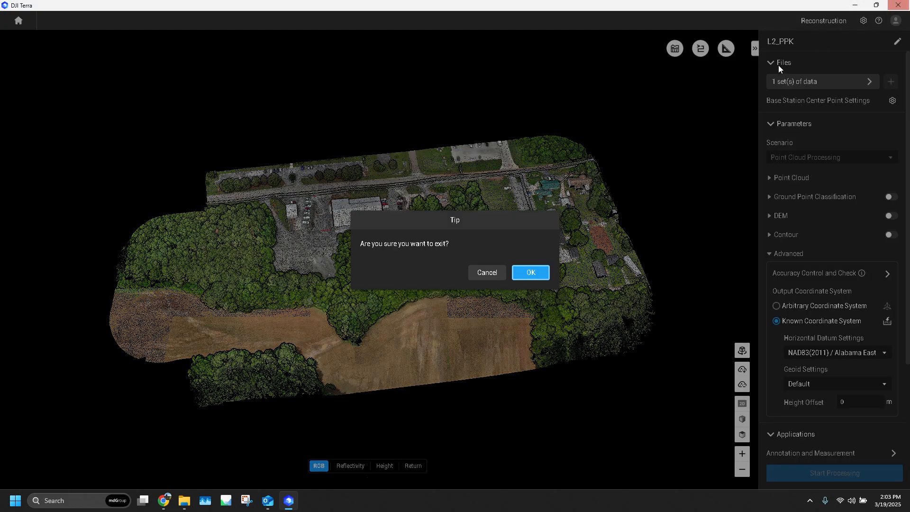
click(530, 273)
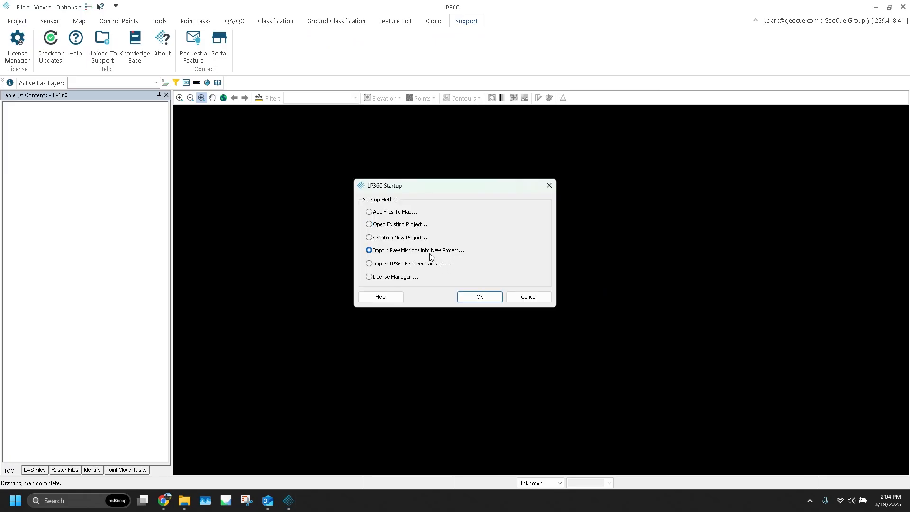
Start importing raw missions into a new project with Processed L1/L2 as the DJI sensor type.
click(485, 301)
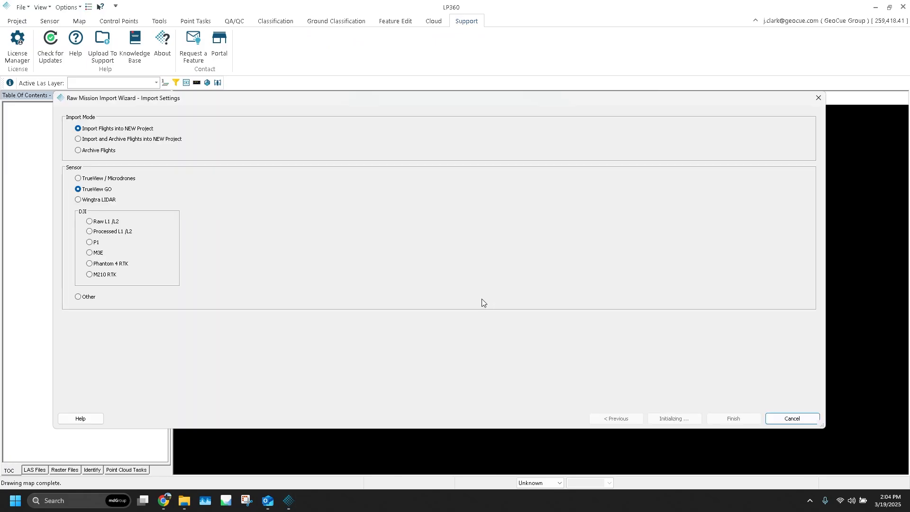
click(115, 233)
click(671, 421)
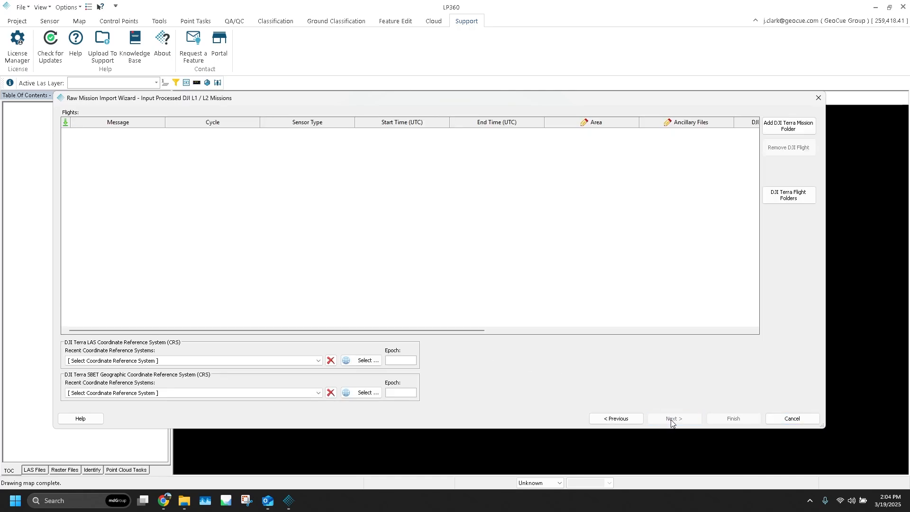
Add the L2_PPK mission folder from the account folder under Documents > DJI > DJITerra as the flight to import.
click(798, 127)
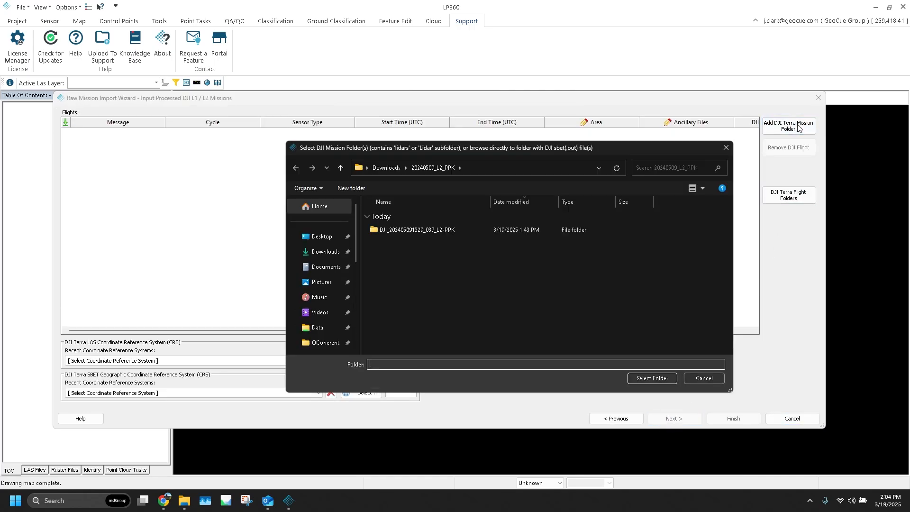
click(325, 266)
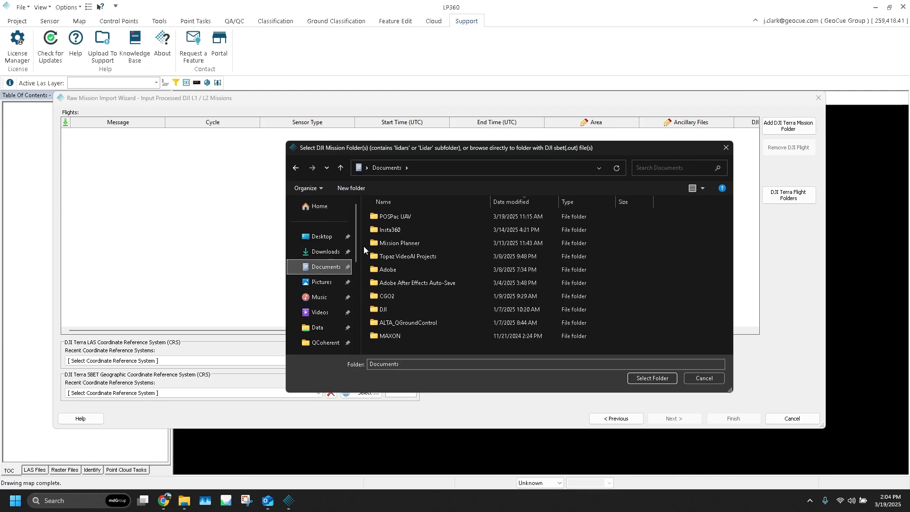
double_click(421, 309)
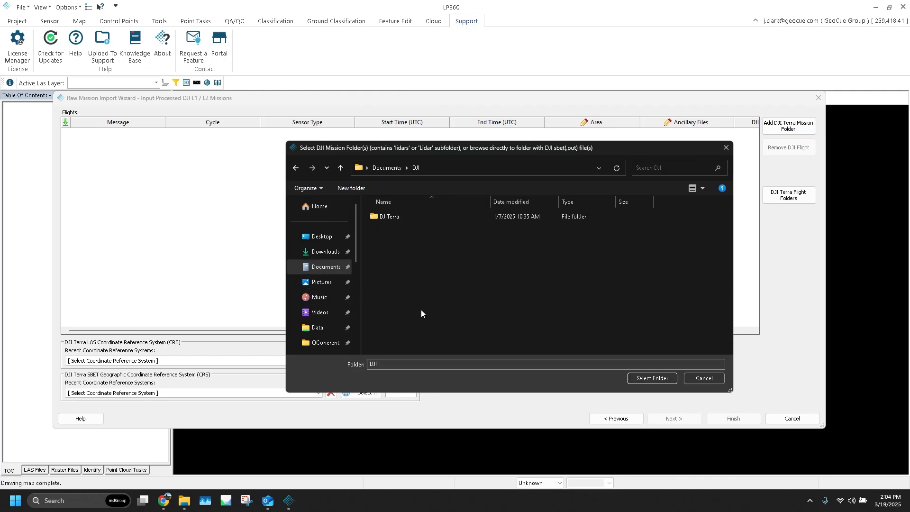
double_click(435, 217)
double_click(435, 217)
double_click(435, 217)
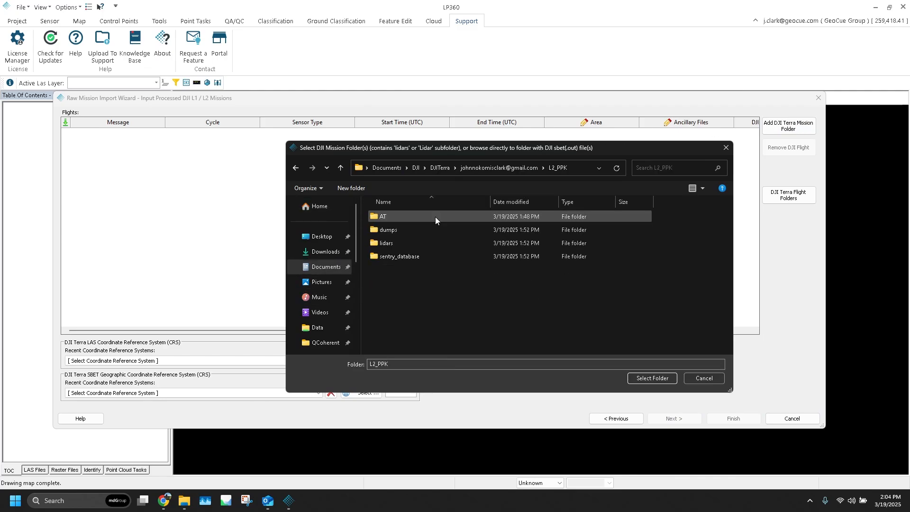
click(652, 378)
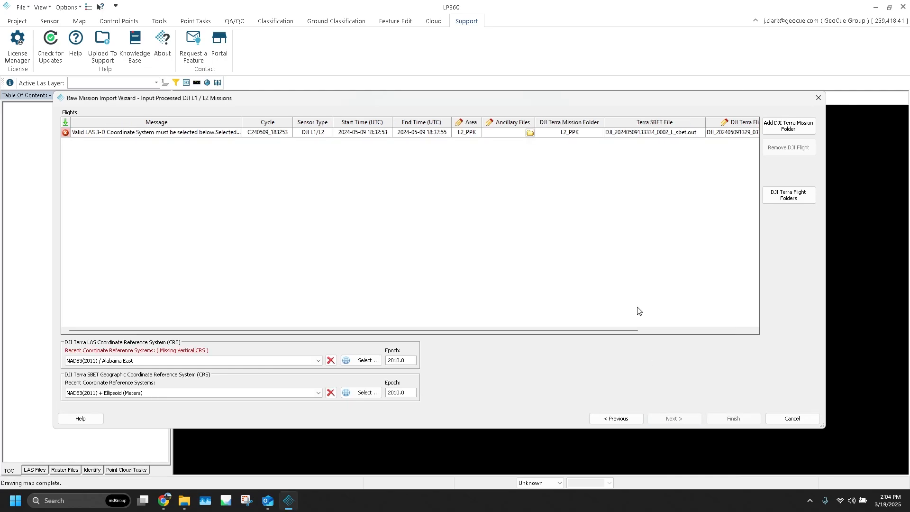
Set the LAS coordinate system to NAD83(2011) / Alabama East + Ellipsoid (Meters) and import the missions into a project named DJI_L1L2--PPK.
click(318, 360)
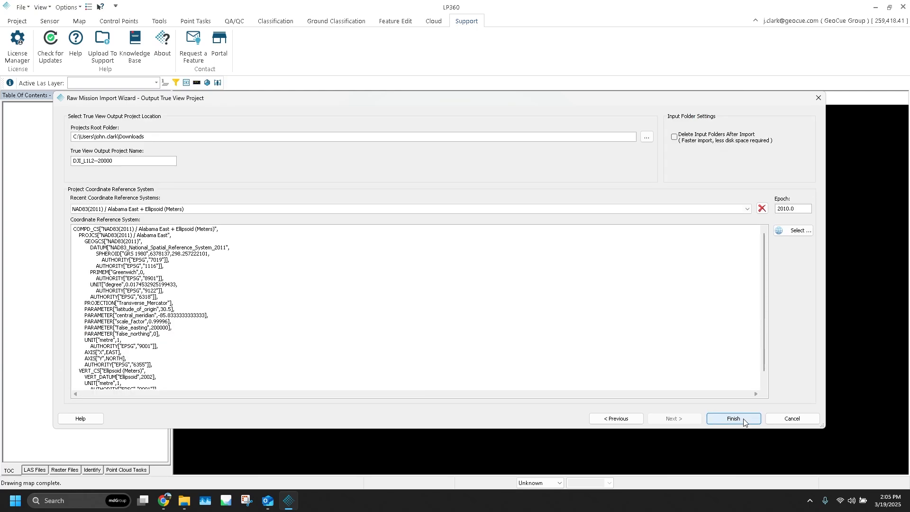
drag(151, 163, 100, 171)
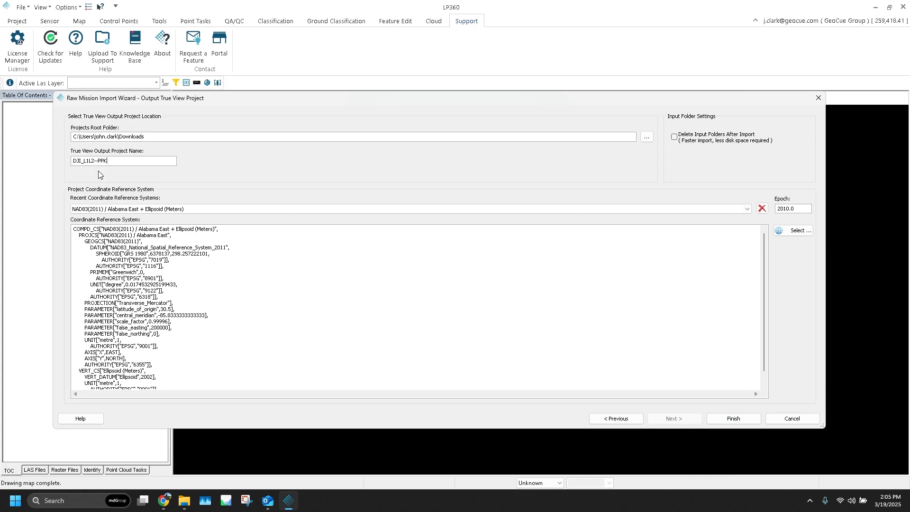
click(739, 421)
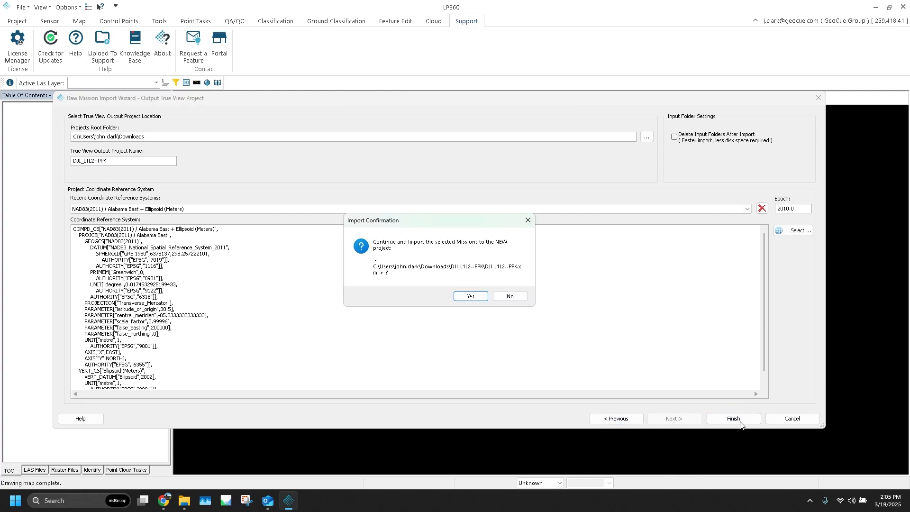
click(483, 296)
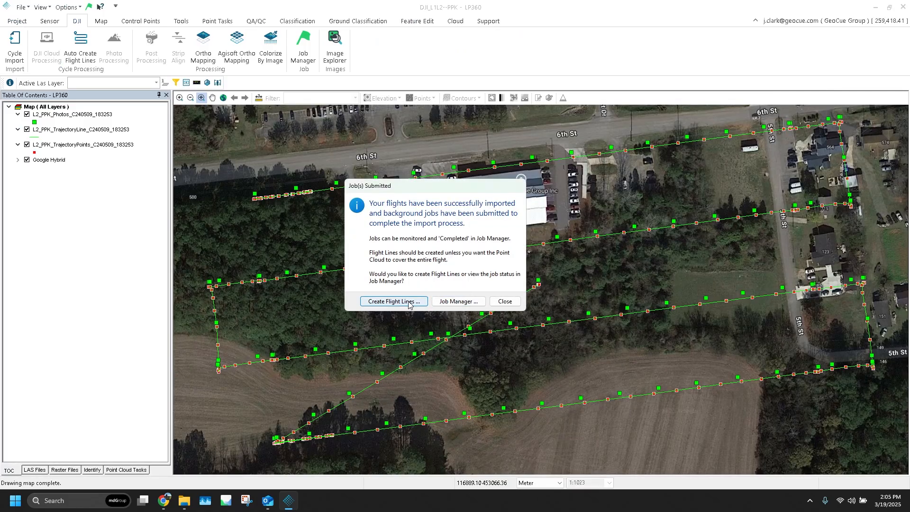
Compute flight lines for the imported cycle with the geometry-based method and proceed to editing them.
click(393, 302)
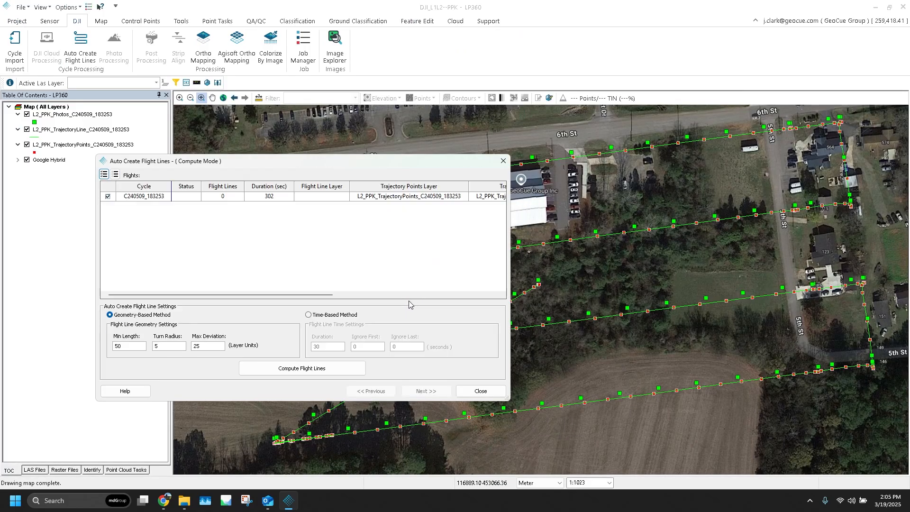
click(325, 373)
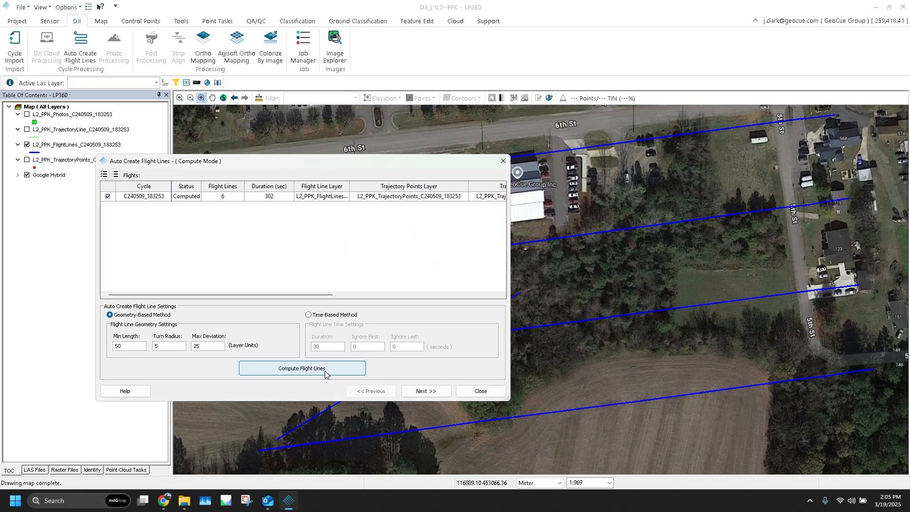
click(426, 391)
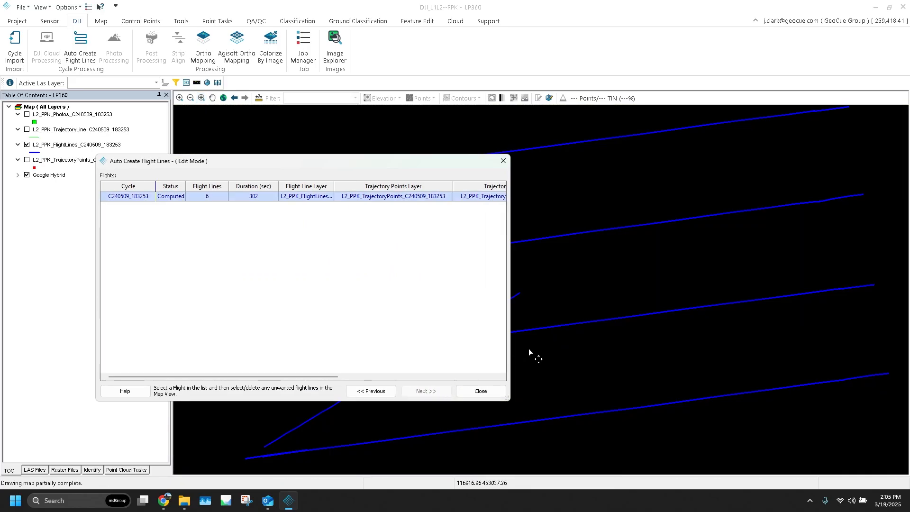
Delete the diagonal flight line that crosses the parallel lines and finish the flight line editing.
scroll(576, 349, down, 3)
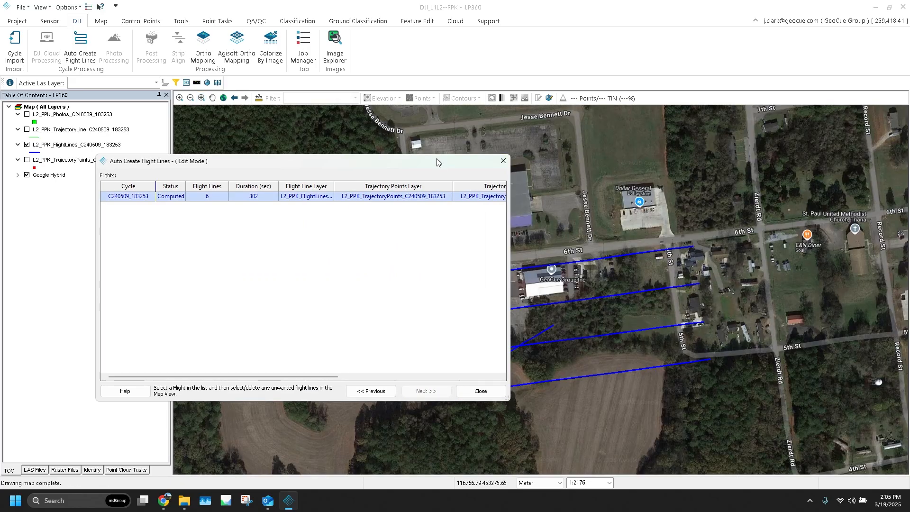
drag(423, 166, 360, 60)
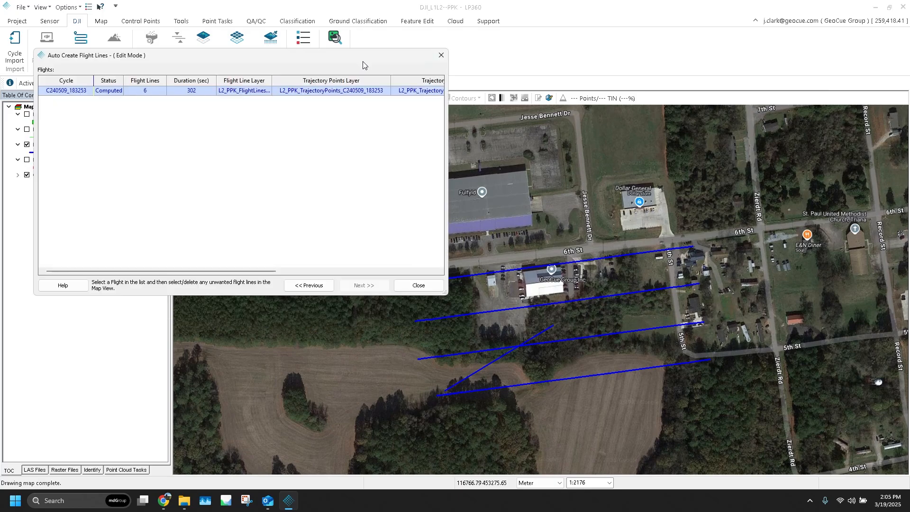
drag(513, 369, 431, 368)
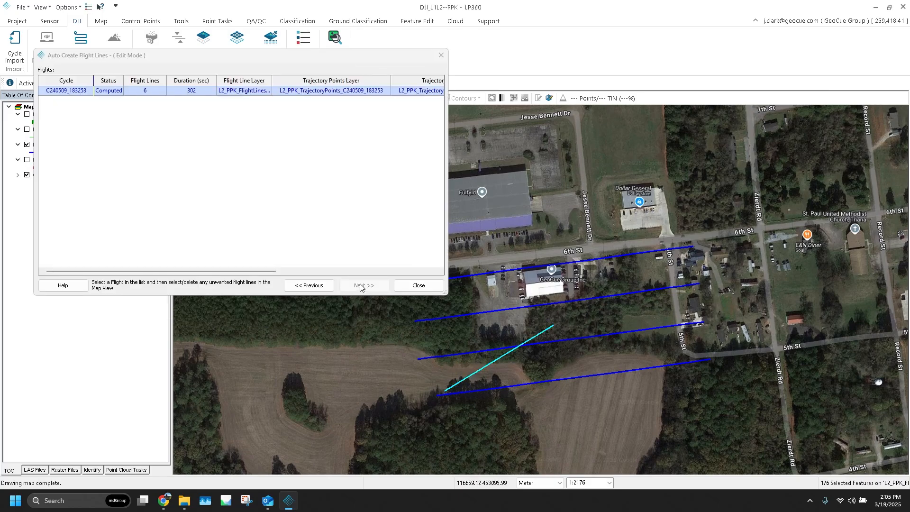
key(Delete)
key(Return)
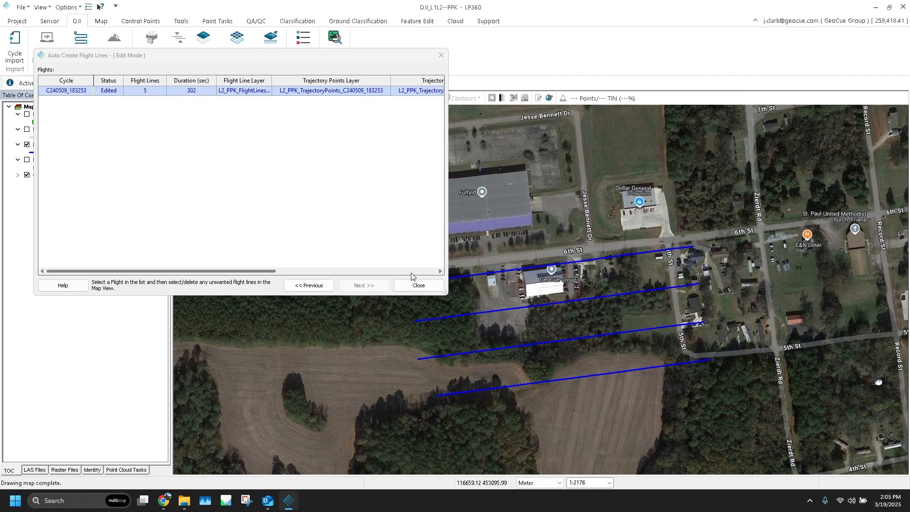
click(417, 285)
Complete the ready DJI_L1L2--PPK import job for cycle C240509_183253 in the Job Manager.
scroll(448, 289, down, 2)
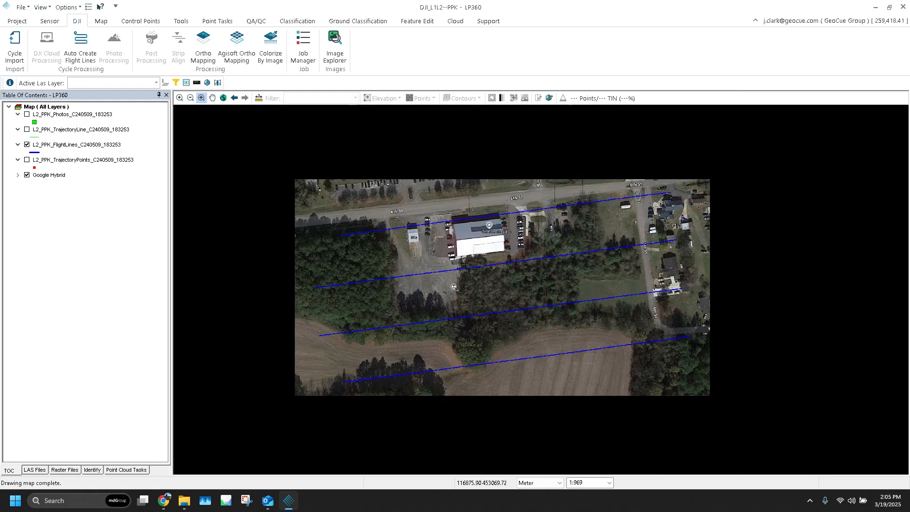
click(303, 52)
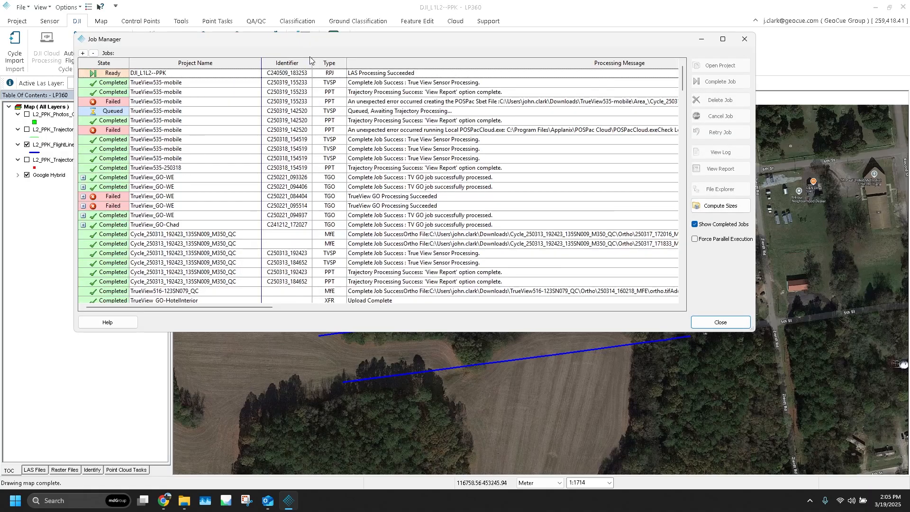
click(363, 75)
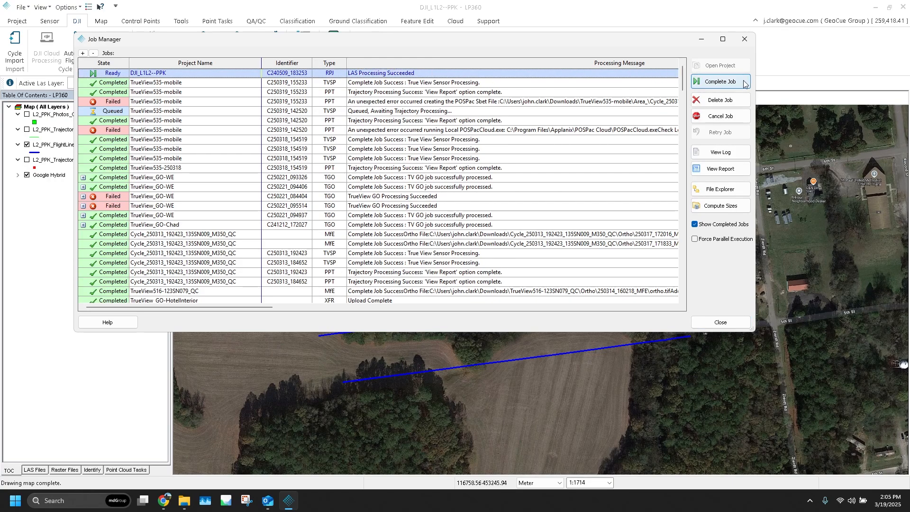
click(719, 81)
click(454, 207)
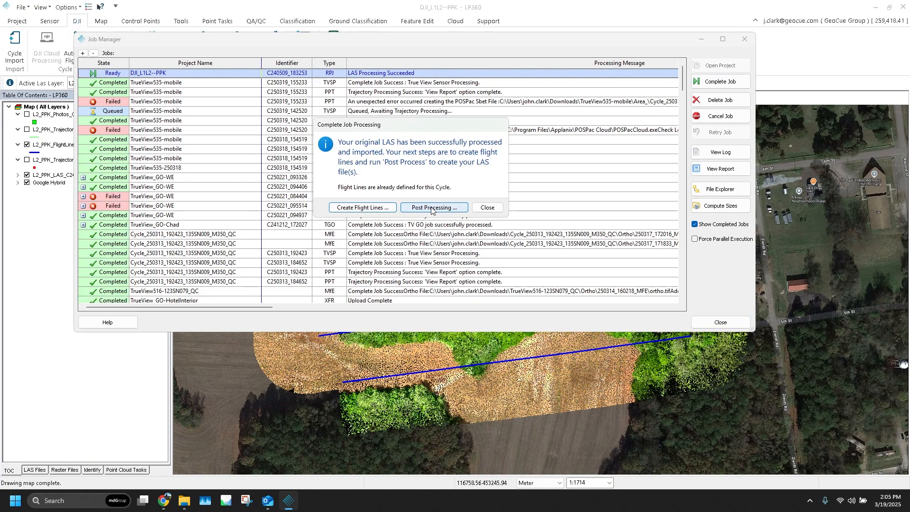
Post-process the cycle with the 40-degree clip angle enabled, a 3 to 125 m clip range and photos retained within flight lines.
click(431, 207)
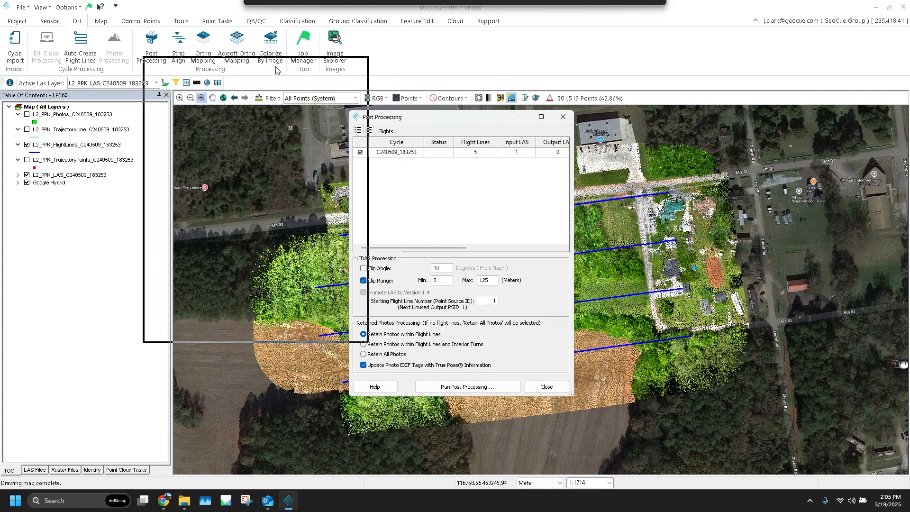
drag(276, 70, 275, 71)
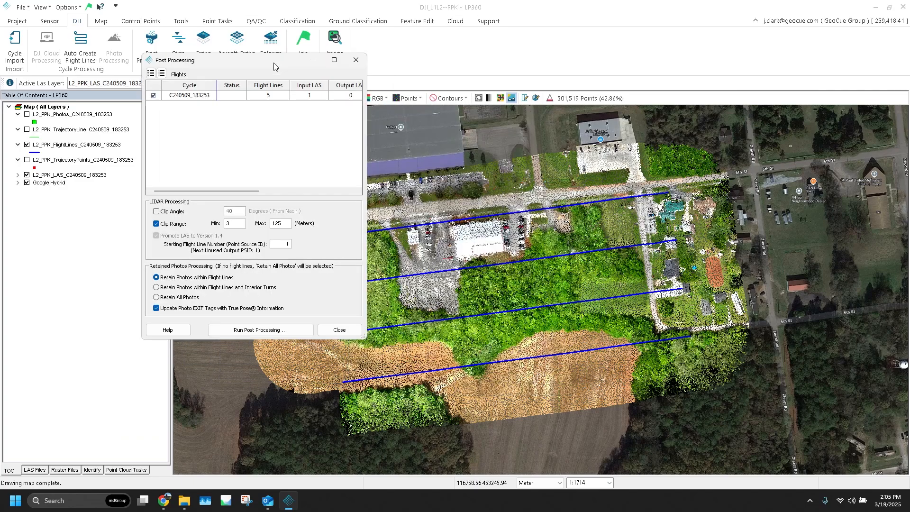
click(172, 212)
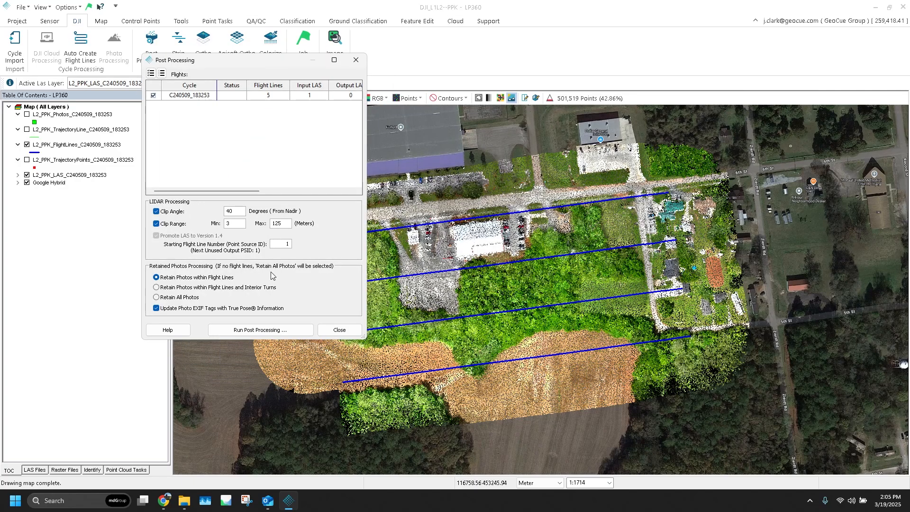
click(256, 329)
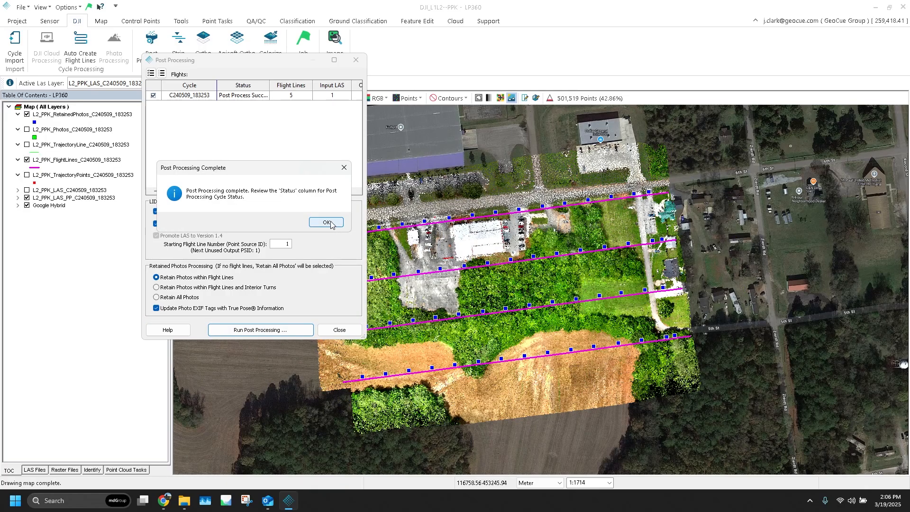
click(327, 222)
click(339, 330)
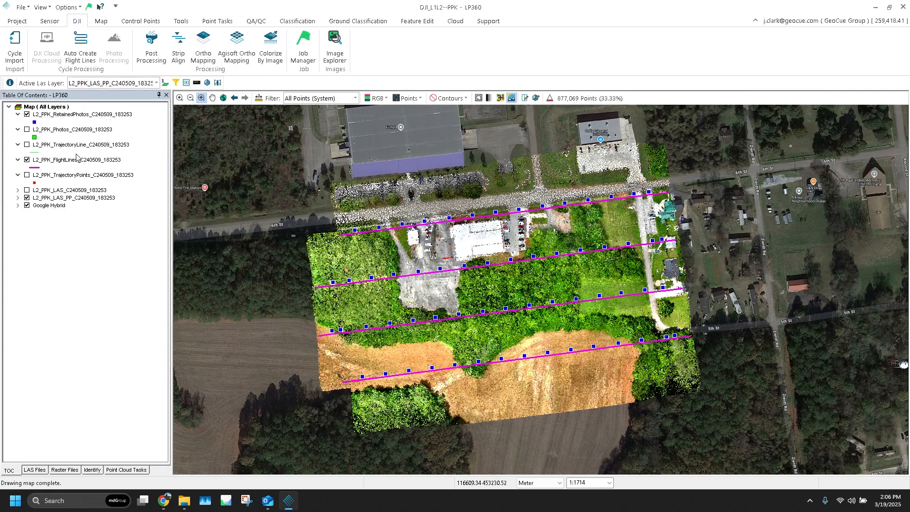
Inspect the post-processed point cloud in the 3D Immersive Window at maximum point density.
middle_drag(569, 294, 587, 291)
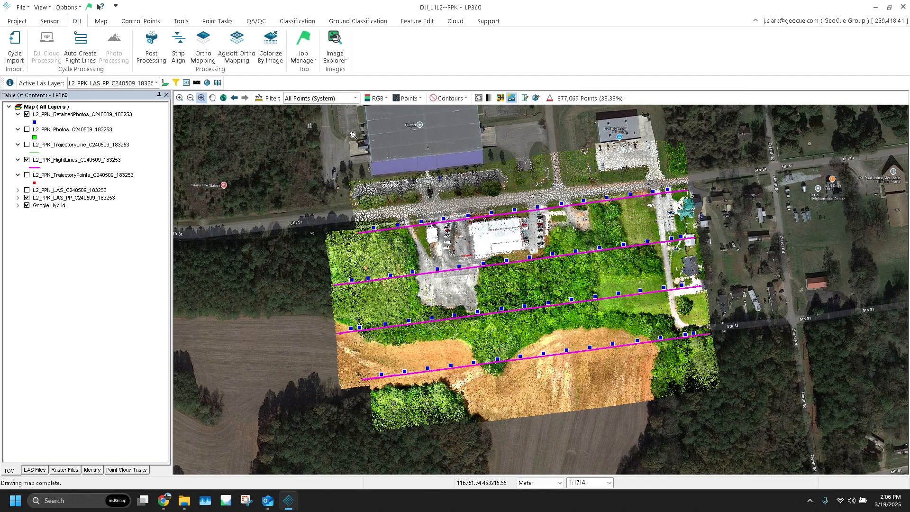
click(217, 83)
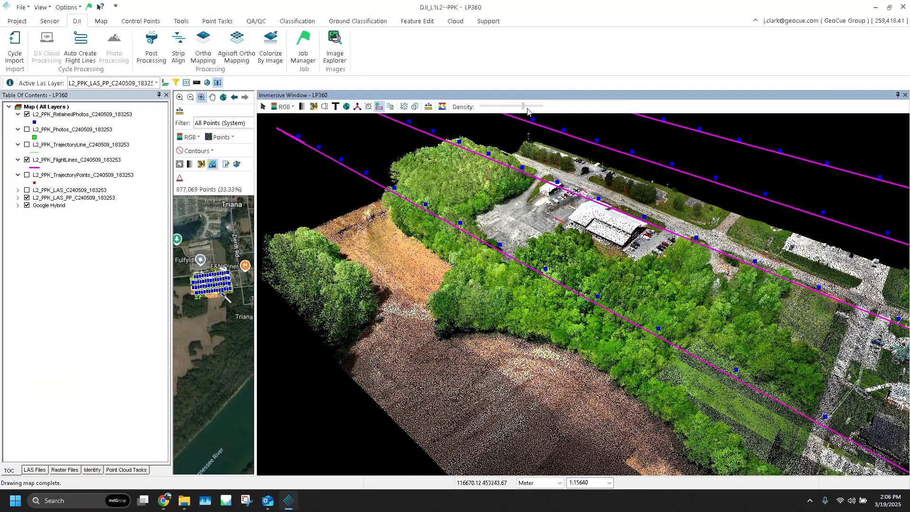
drag(528, 109, 546, 109)
drag(677, 282, 636, 307)
scroll(635, 307, up, 6)
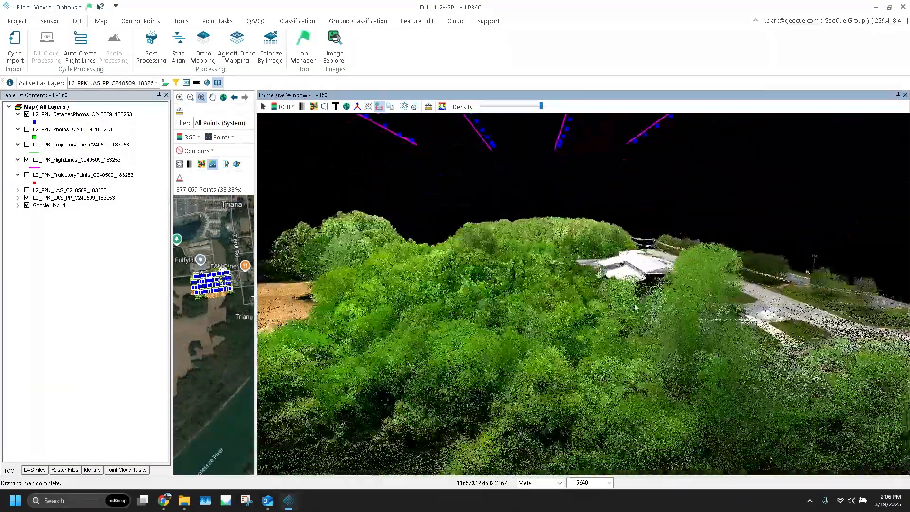